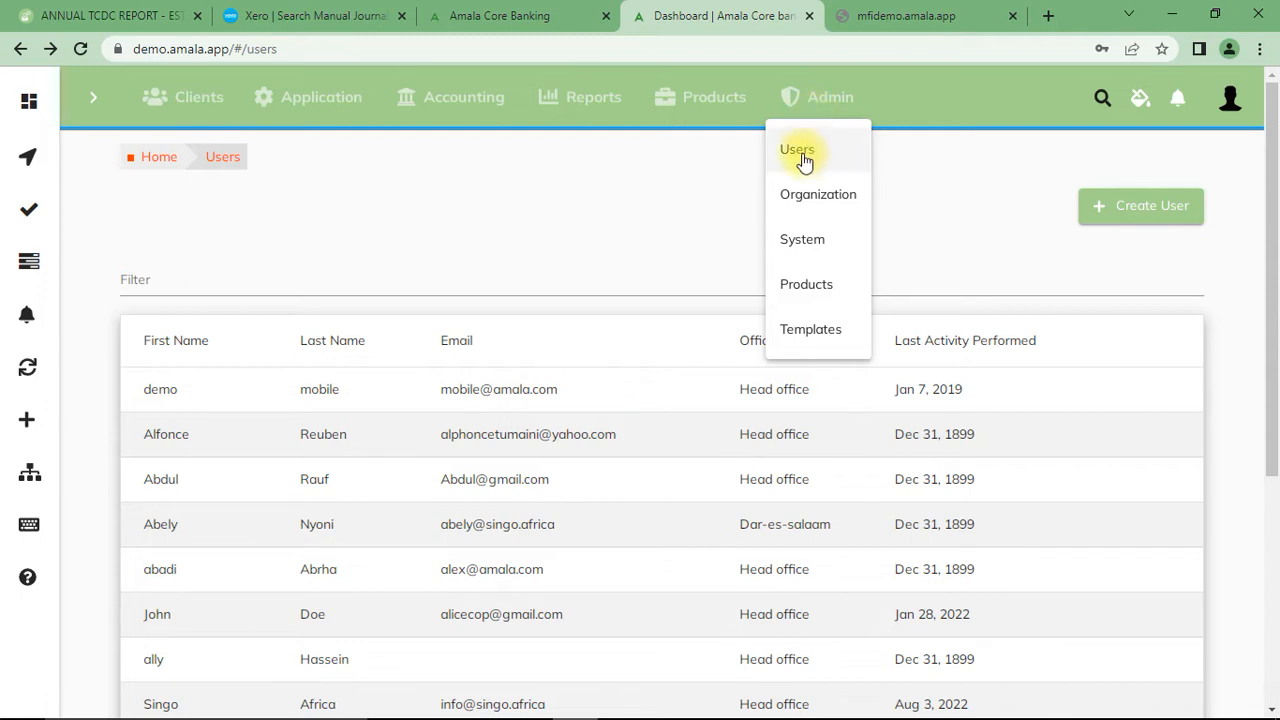
- Open the Users list in the administration area and start a new user
click(803, 158)
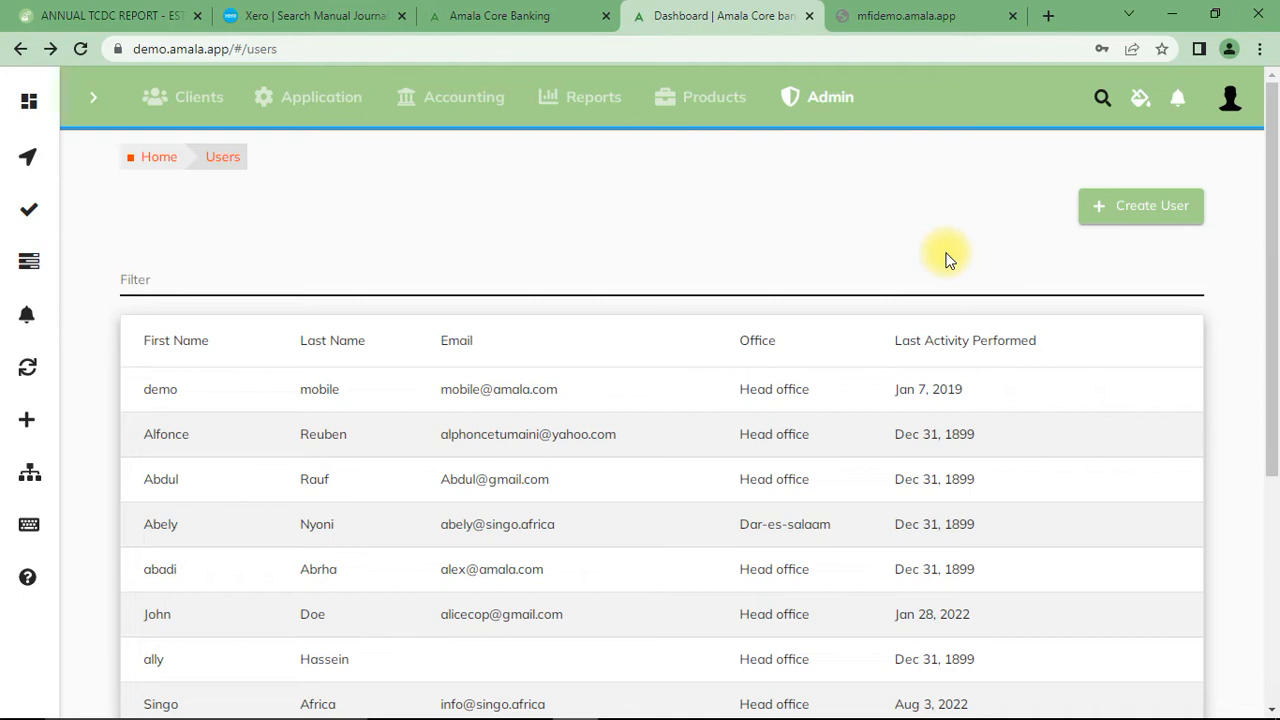
click(1032, 256)
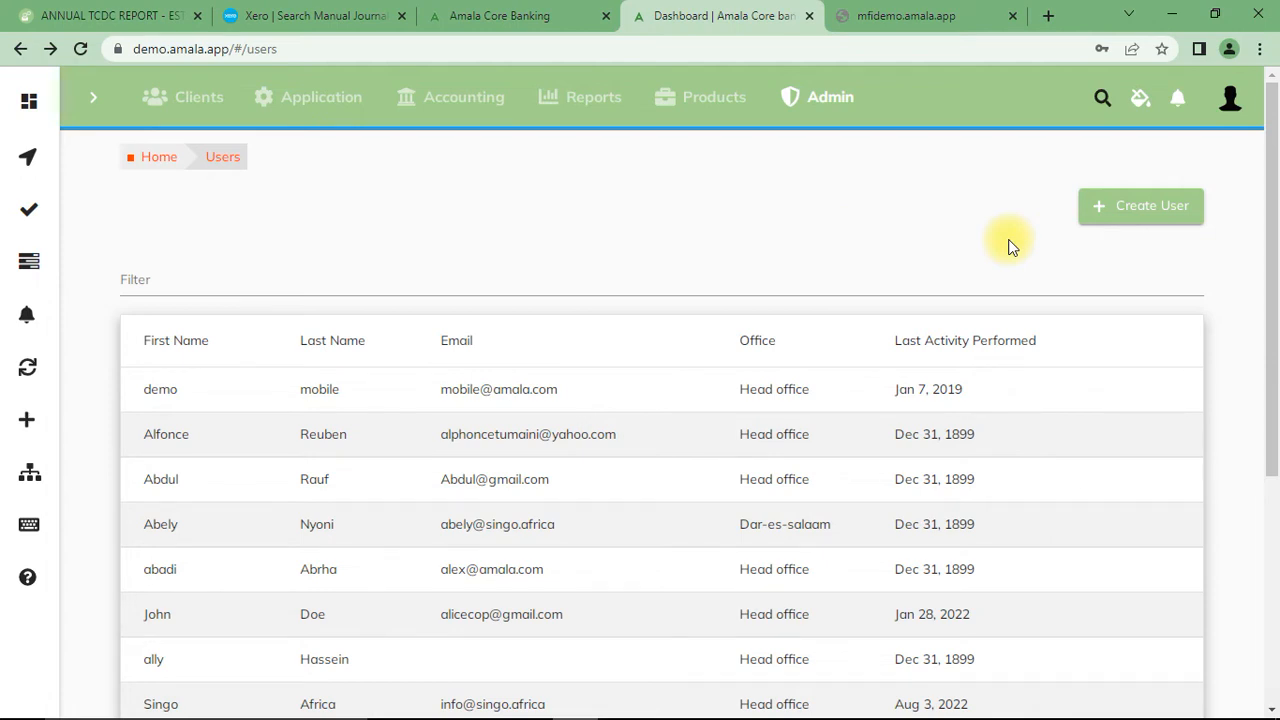
click(1128, 219)
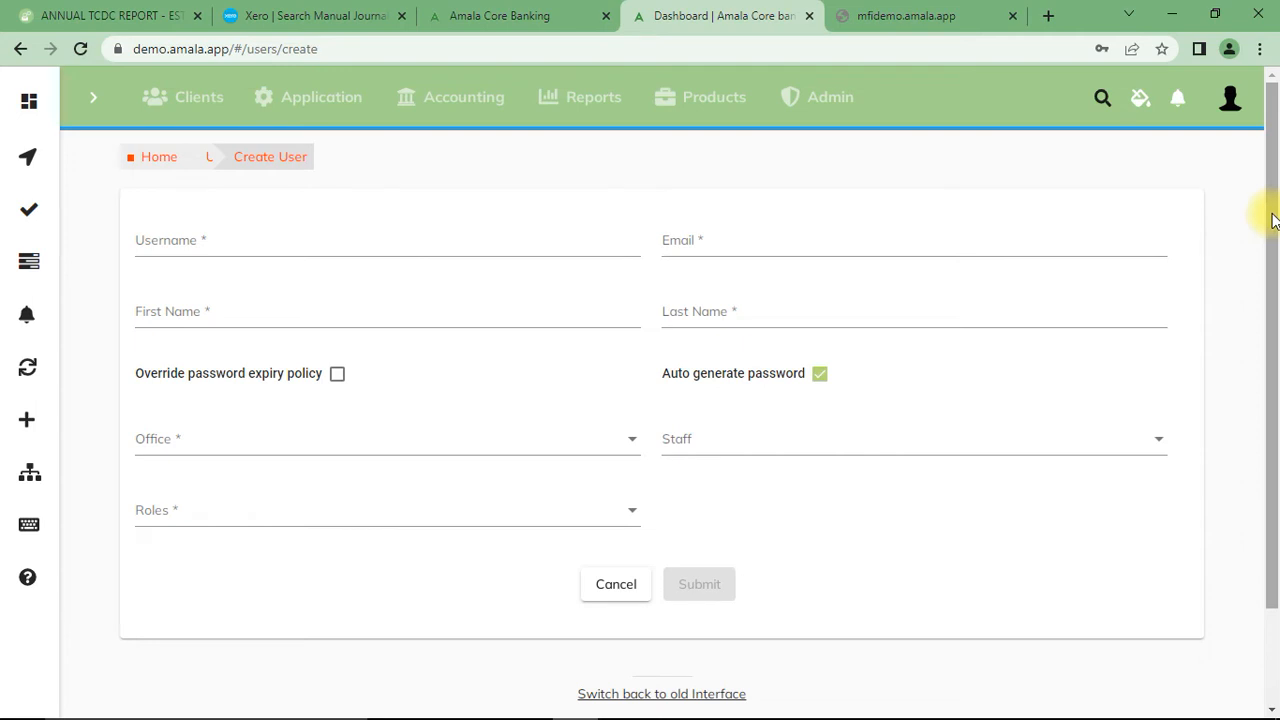
mouse_move(1268, 214)
mouse_down()
mouse_move(1272, 291)
mouse_move(1274, 206)
mouse_up()
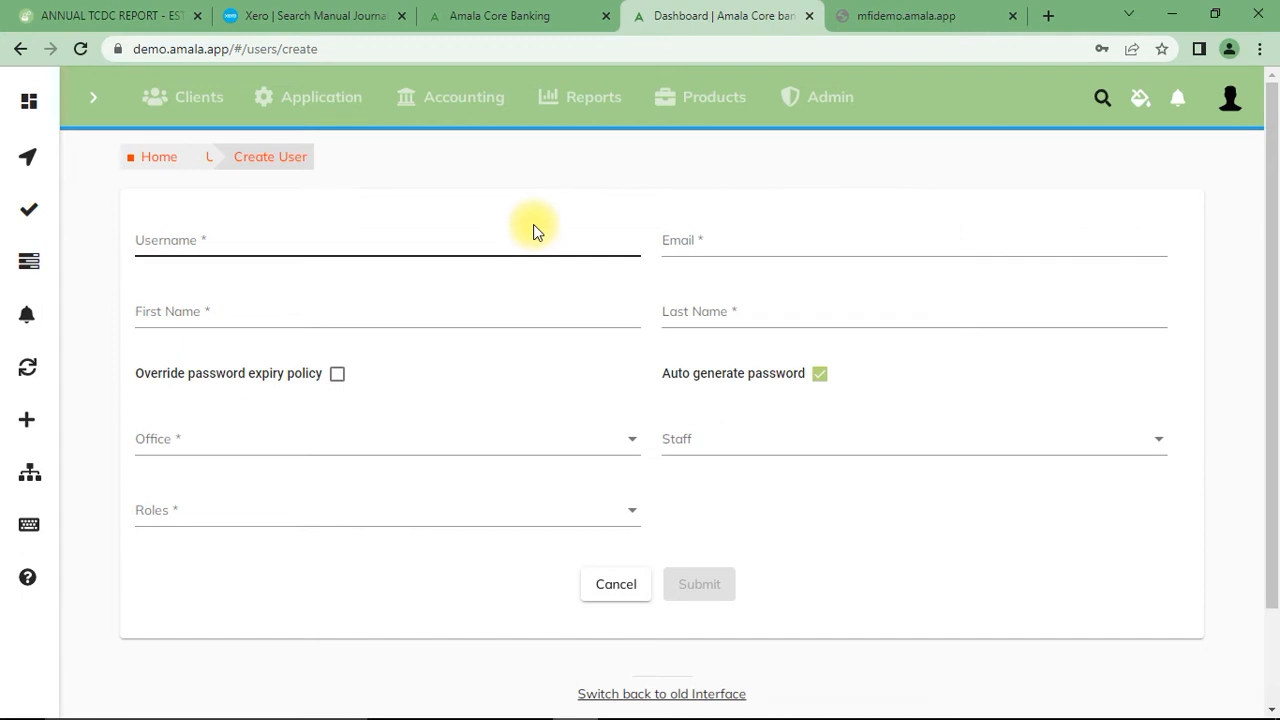
- Return to the Users list and open the Create User form again
click(821, 101)
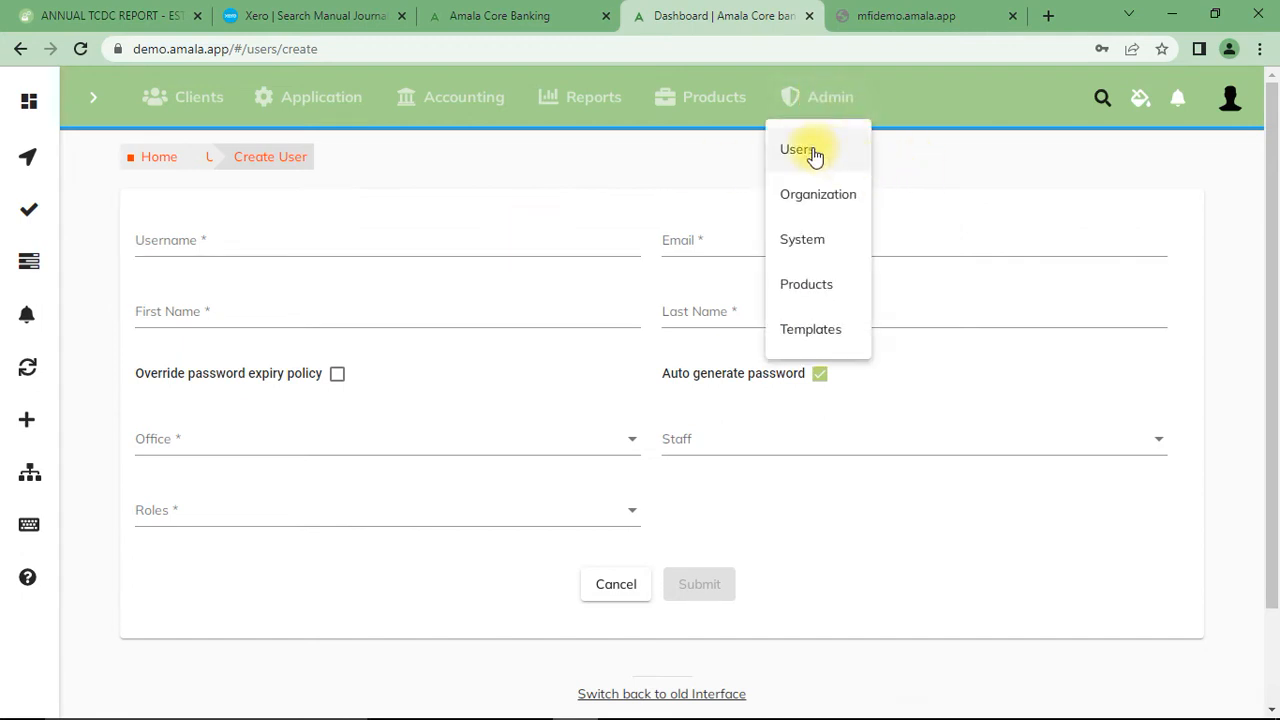
click(838, 99)
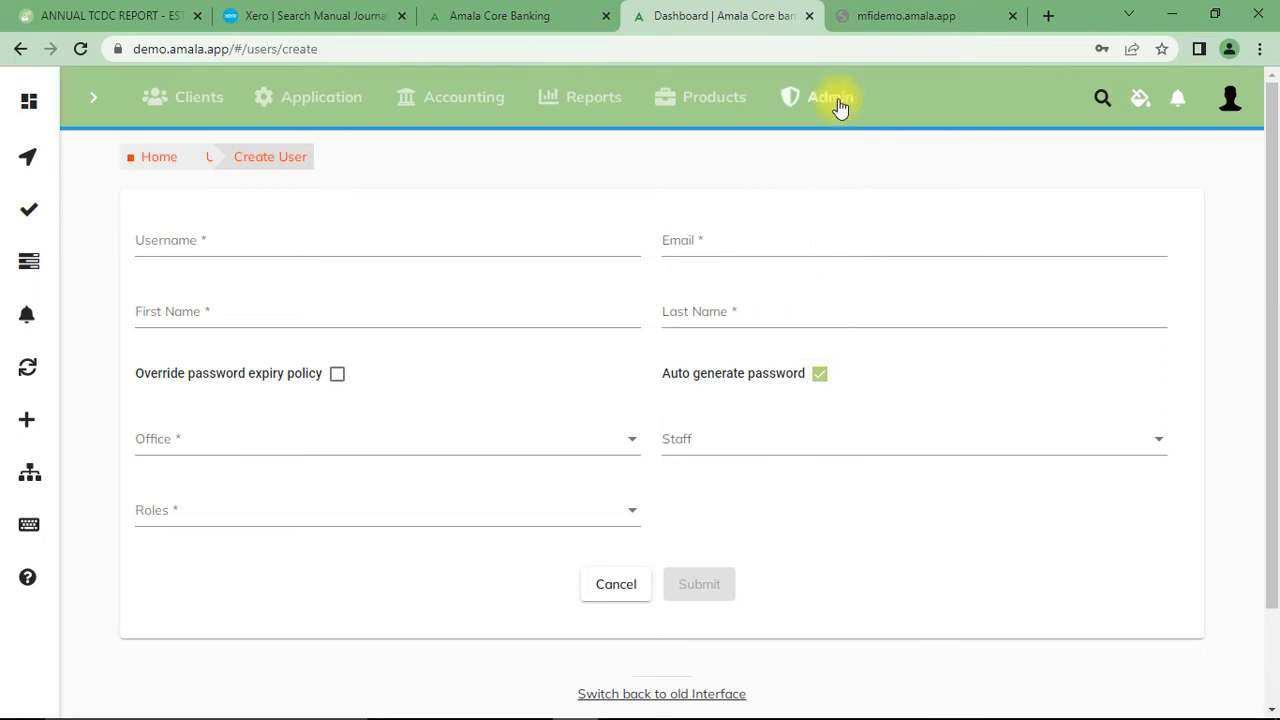
click(840, 102)
click(805, 166)
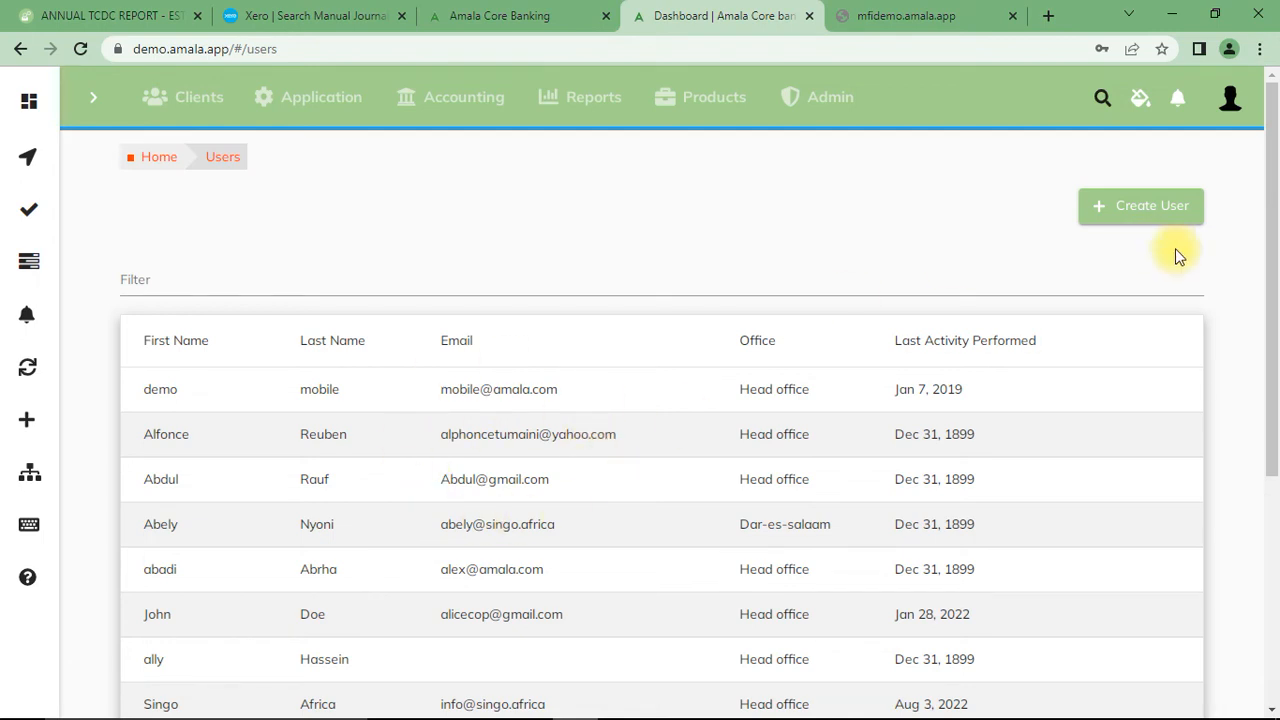
click(1134, 210)
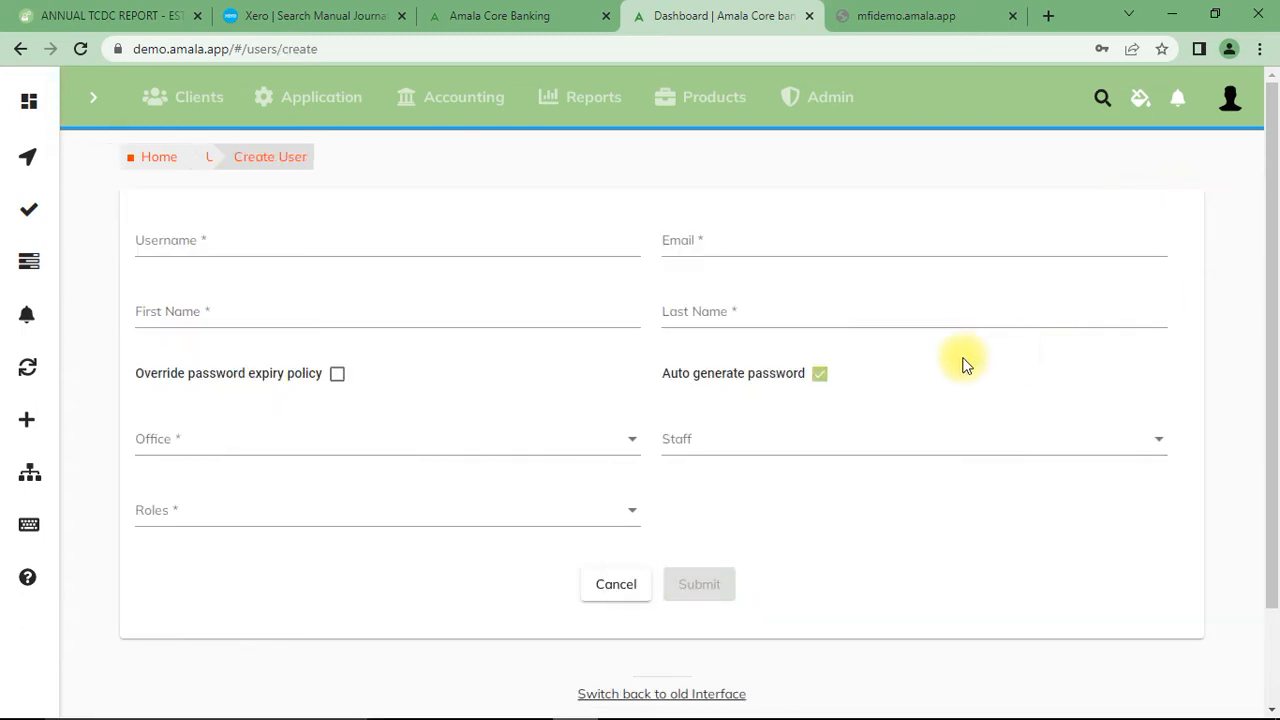
- Enter xzy as the username and zxc as the email, visiting the first and last name fields without filling them
click(390, 242)
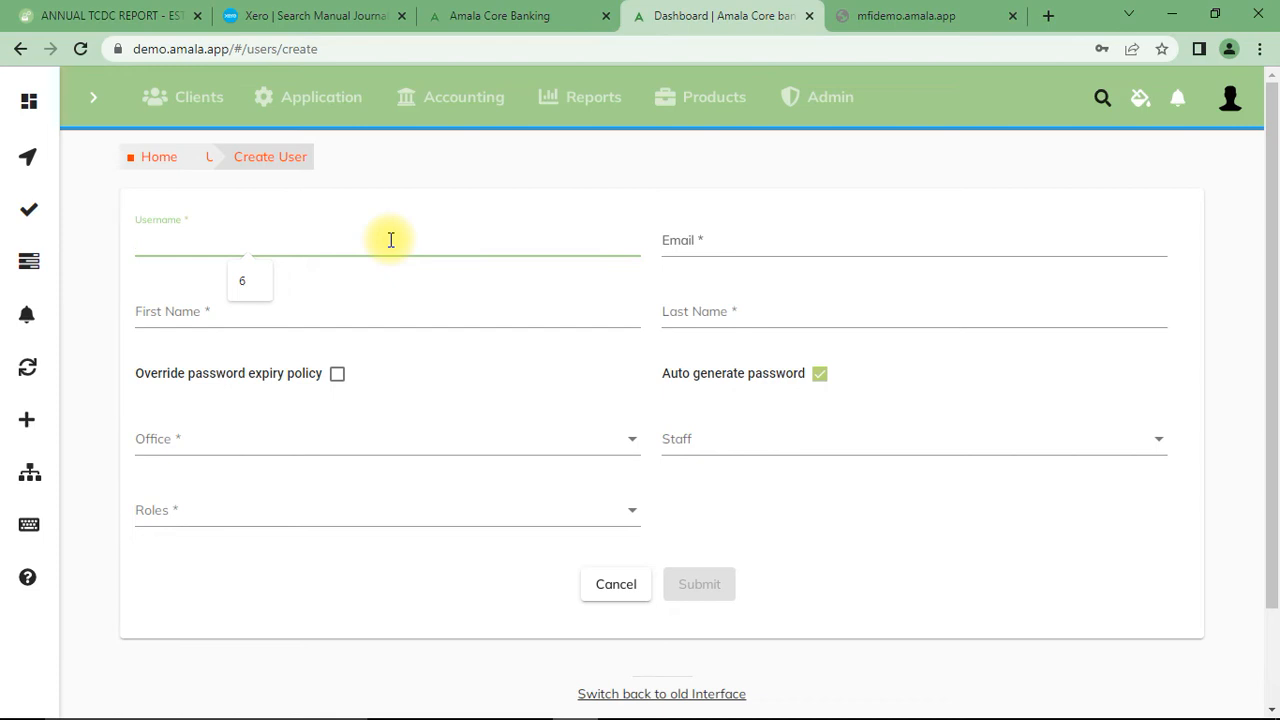
text(xzy)
click(723, 248)
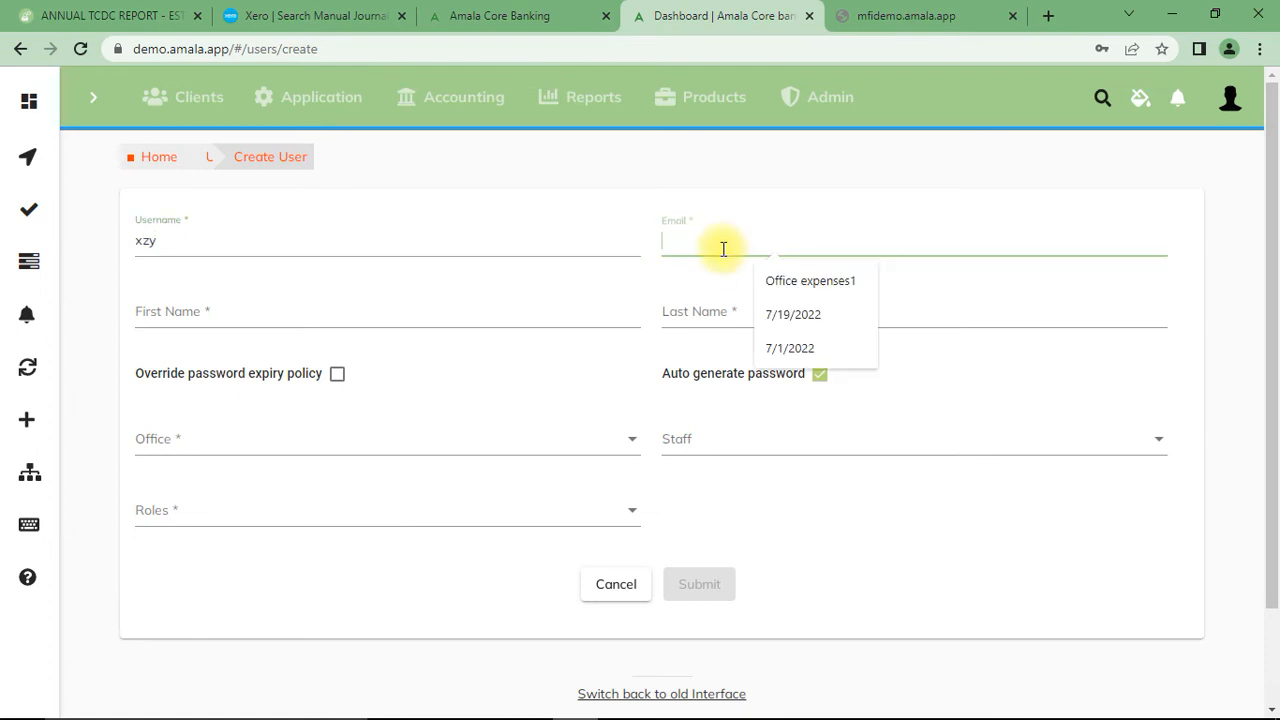
text(zxc)
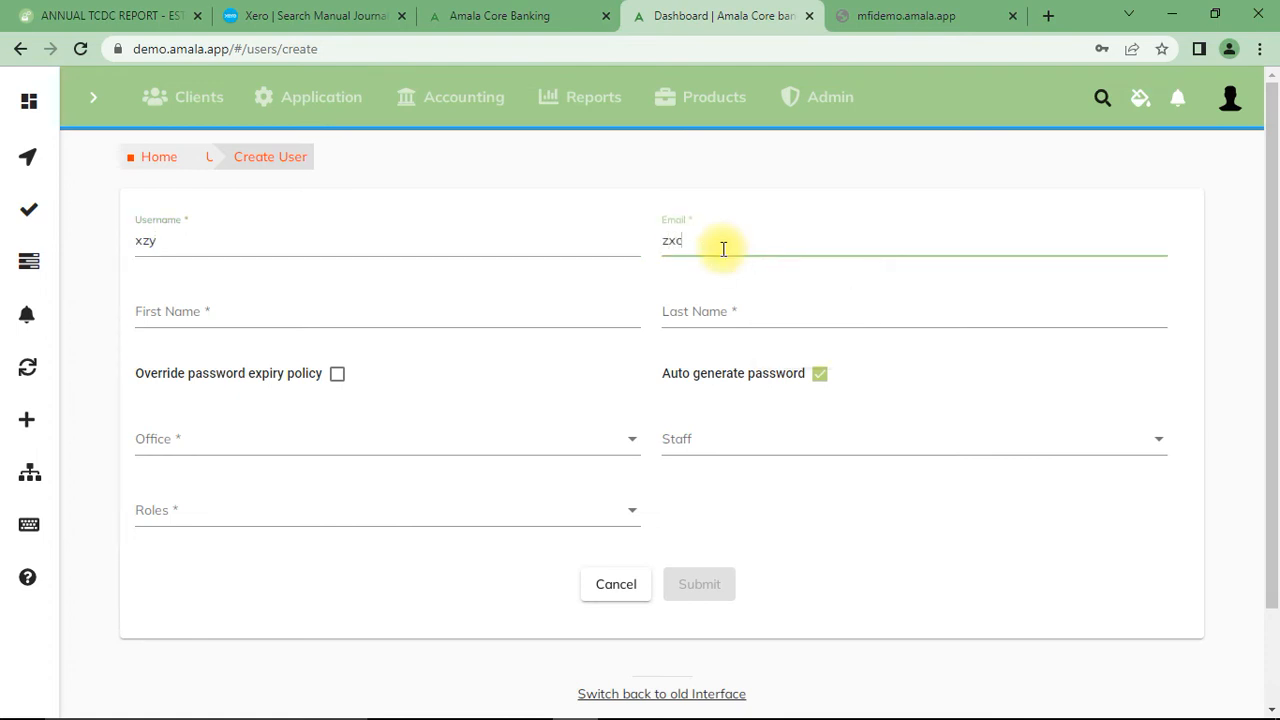
click(425, 285)
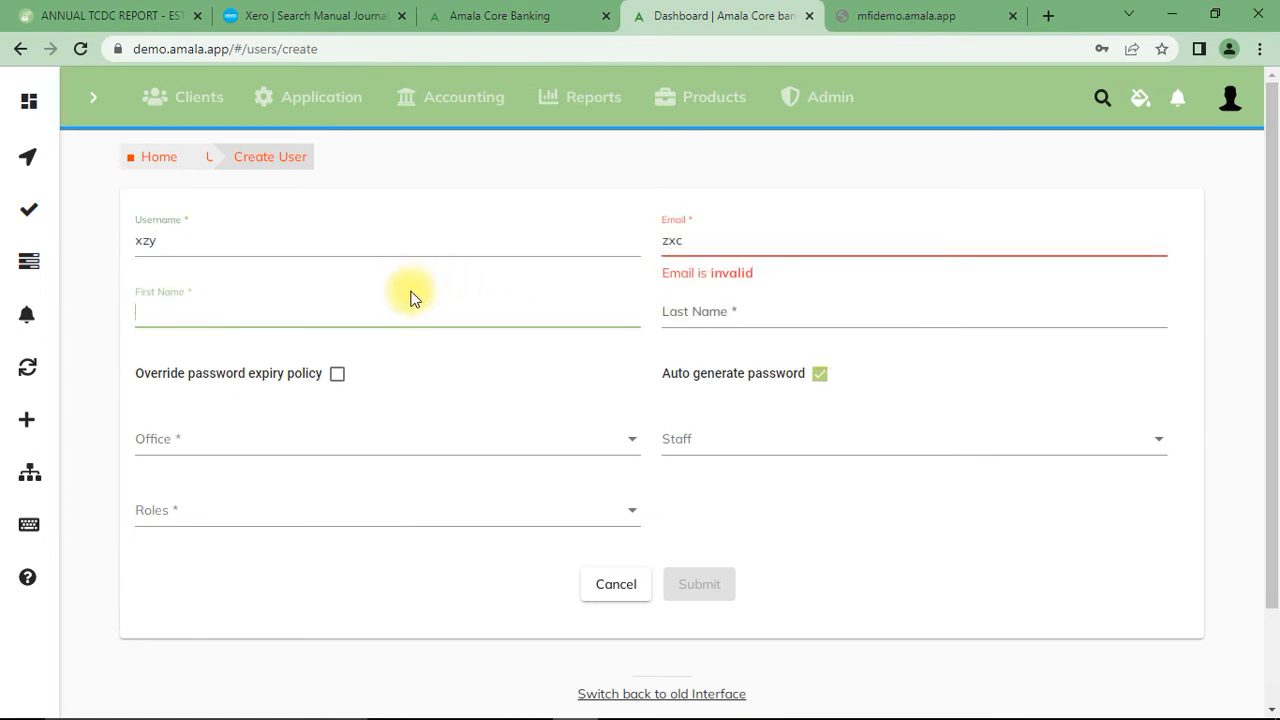
click(788, 313)
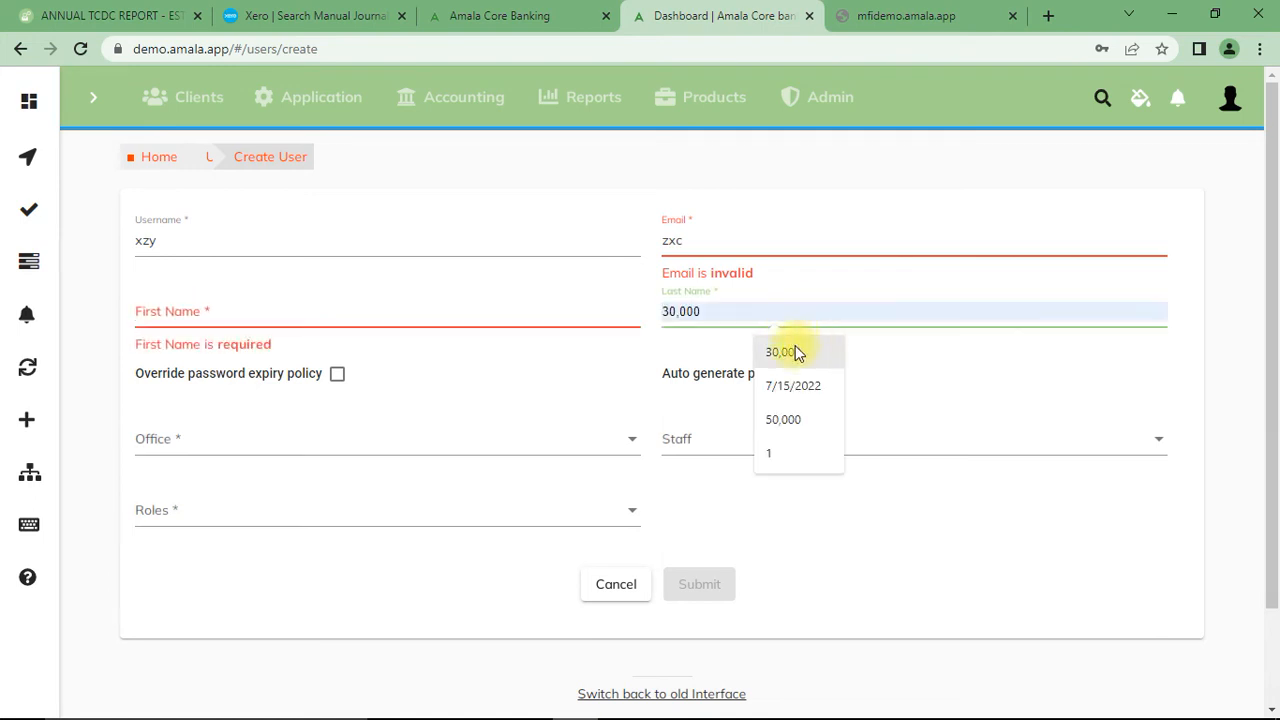
click(1010, 372)
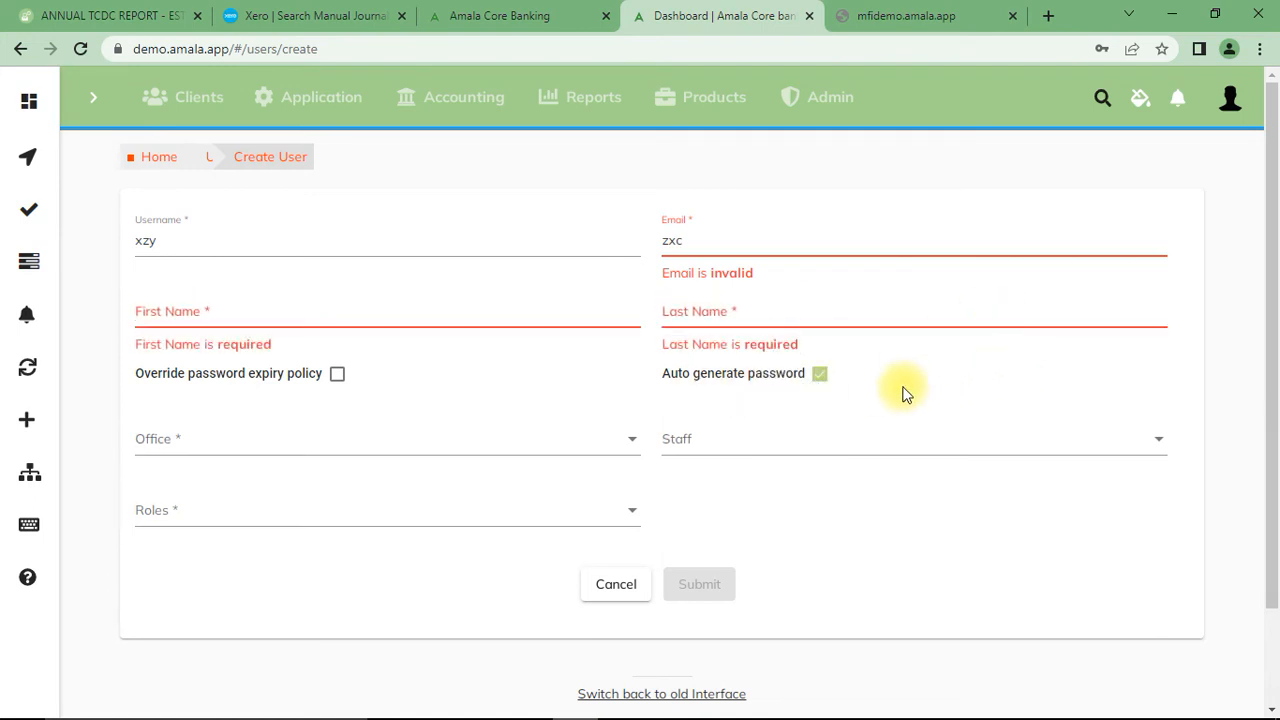
- Turn off automatic password generation and visit the Password and Repeat Password fields, leaving both empty
click(819, 373)
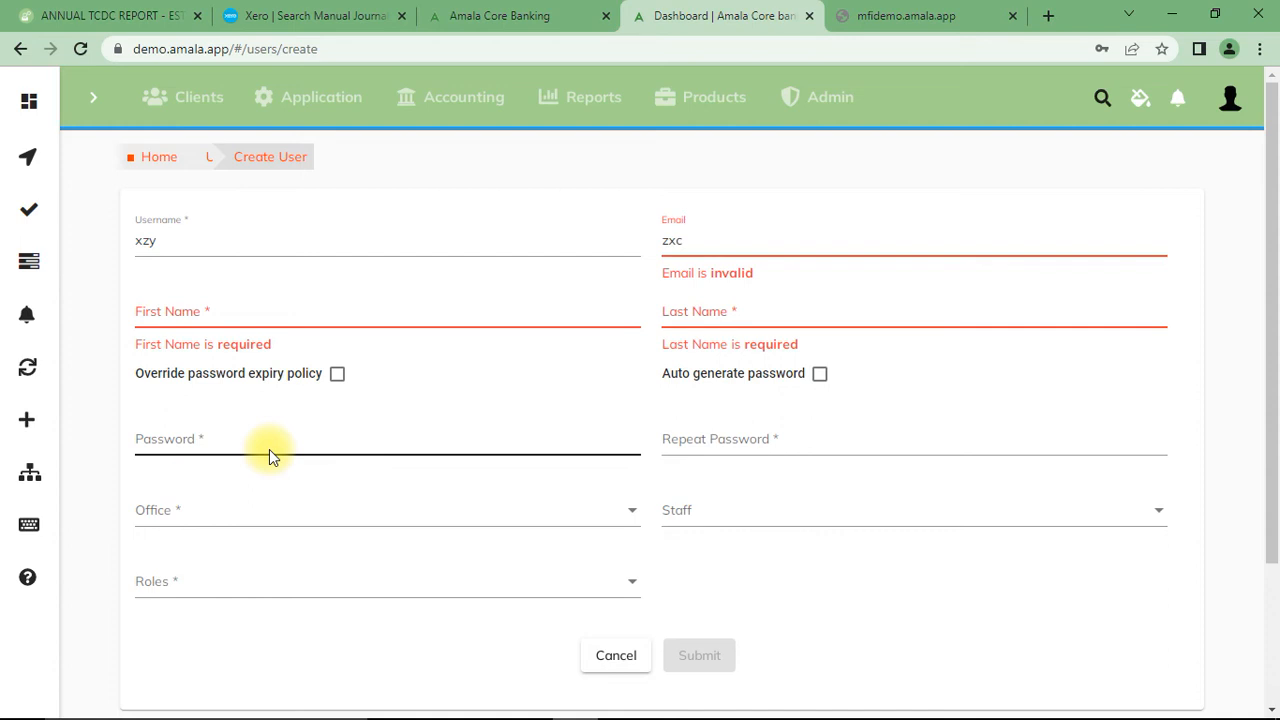
click(357, 438)
click(772, 449)
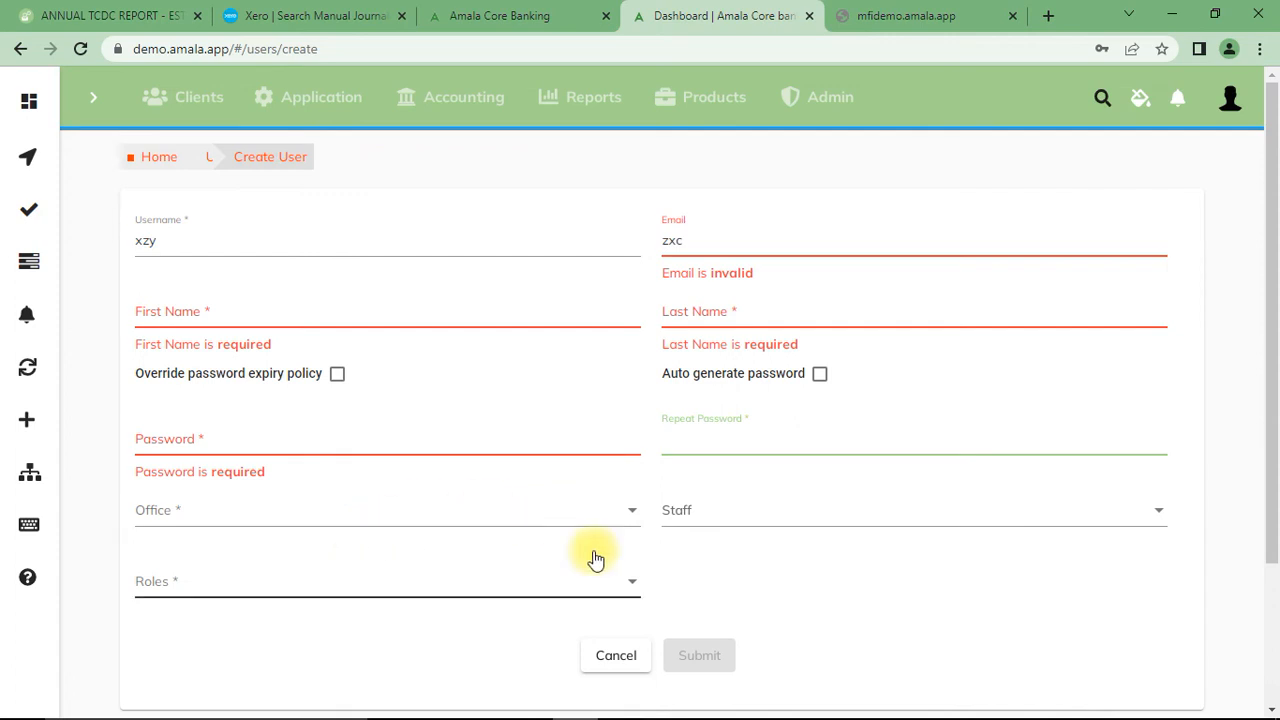
- Assign the new user to Head office and view the staff options without choosing one
click(634, 515)
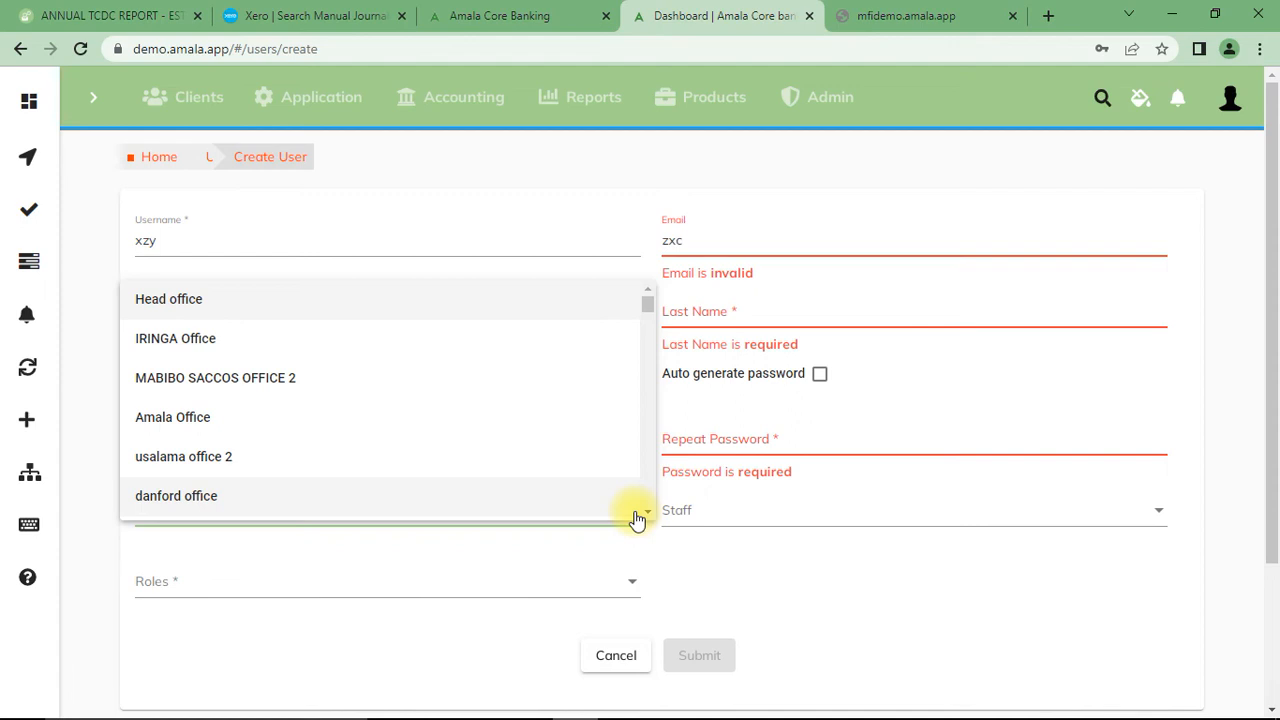
click(208, 303)
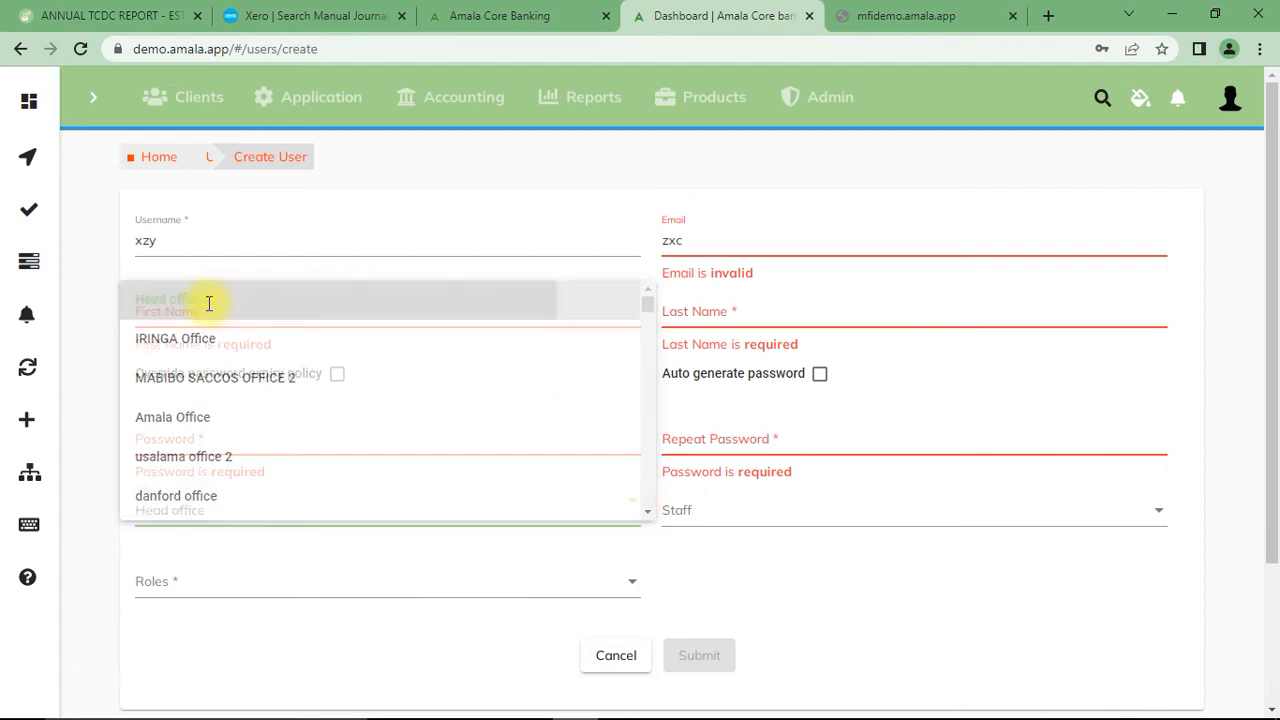
click(1153, 526)
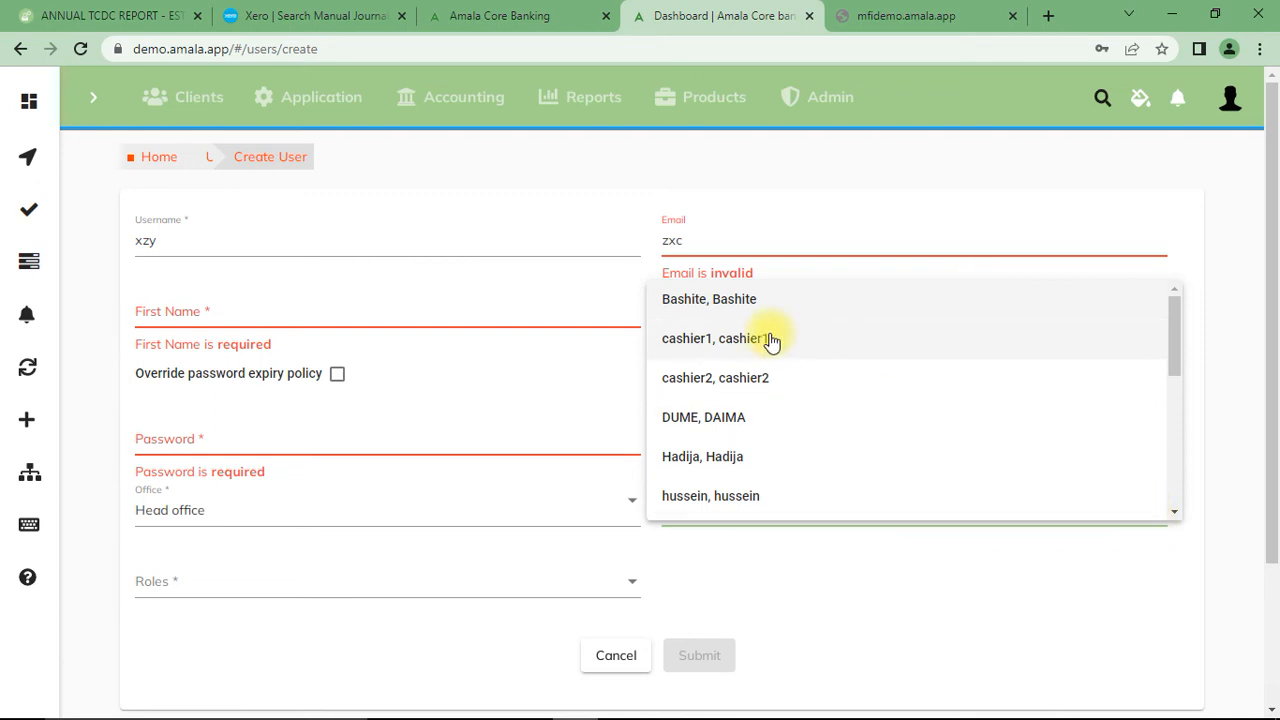
click(832, 590)
- Try the loan officer and Accountant roles for the new user, clearing each one again
click(630, 590)
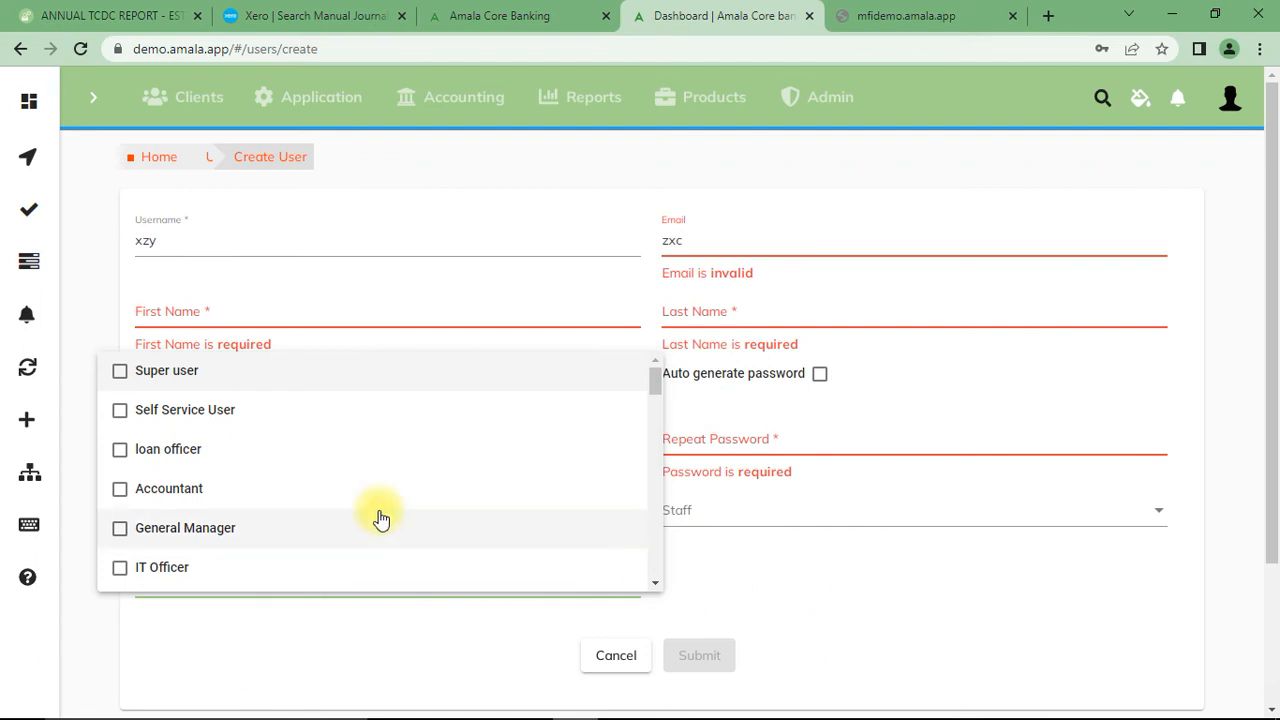
click(118, 451)
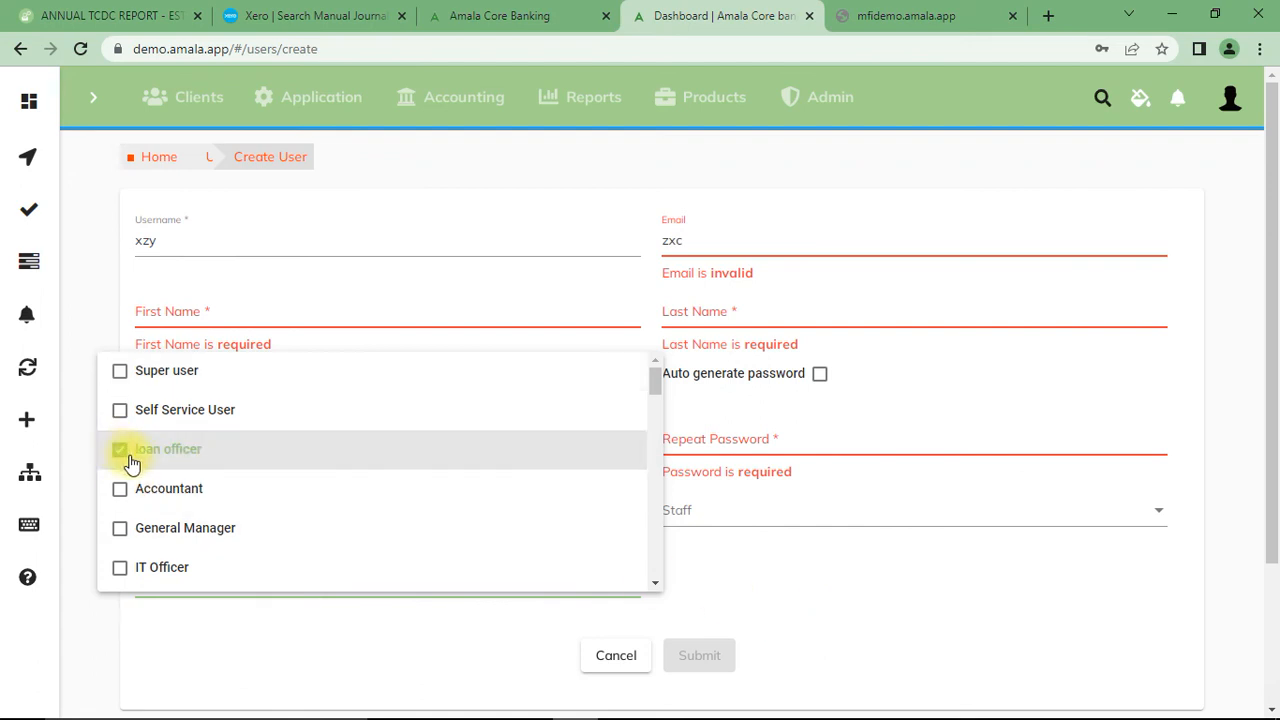
click(119, 452)
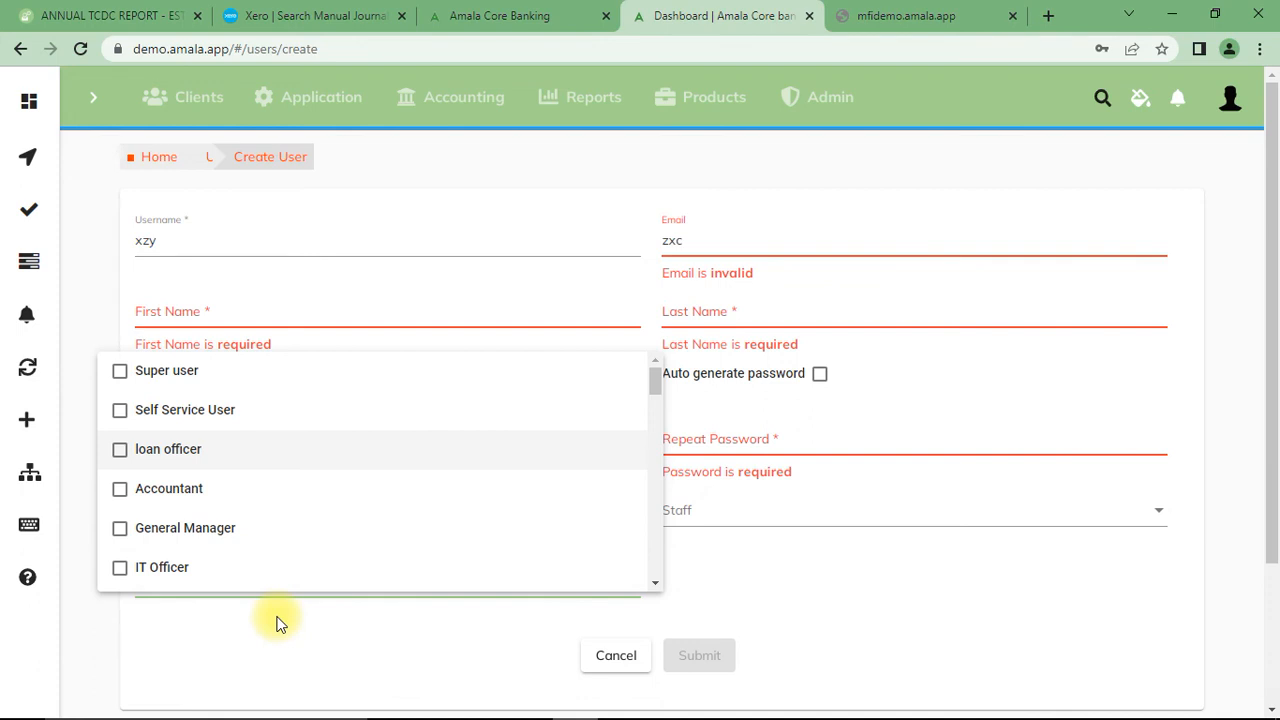
click(120, 492)
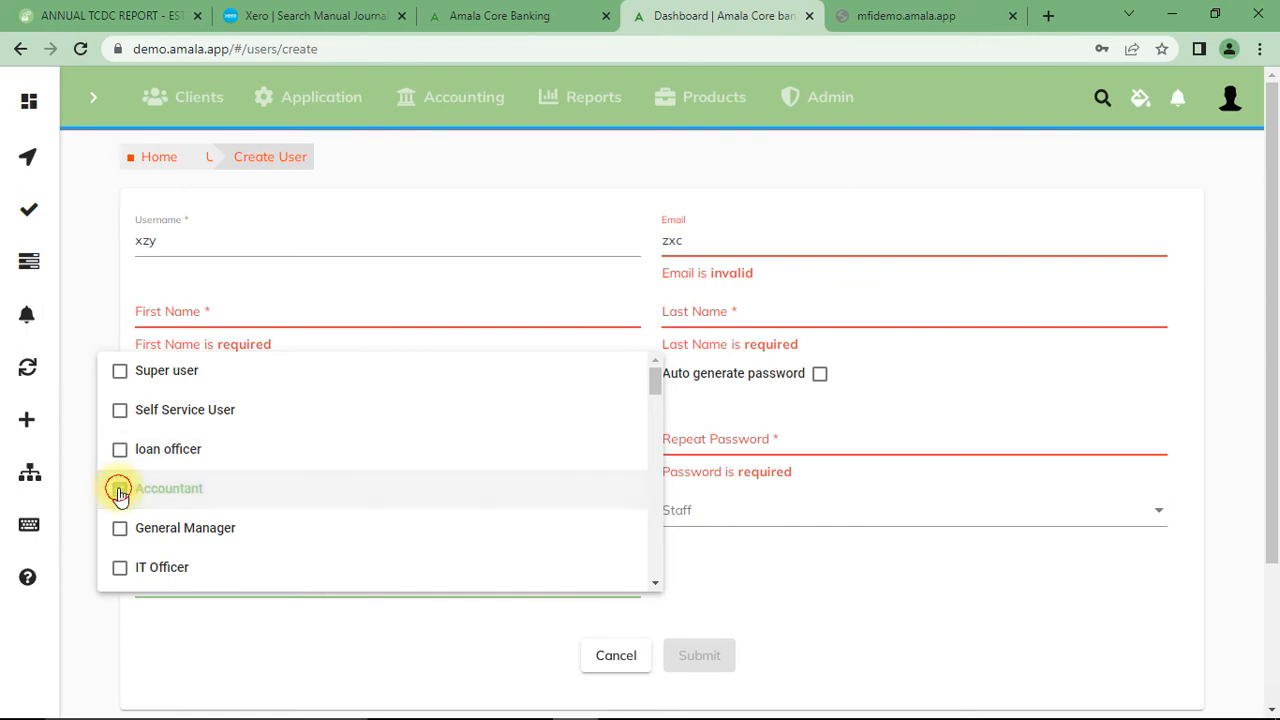
click(120, 492)
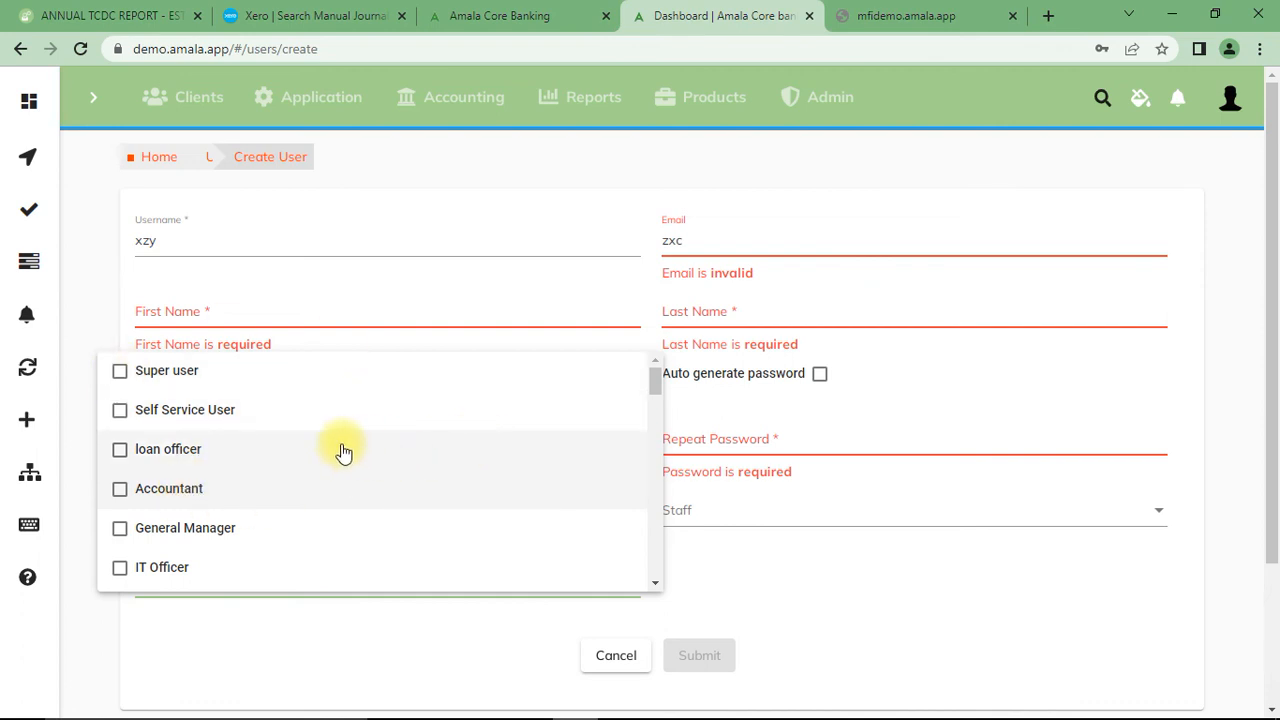
click(925, 590)
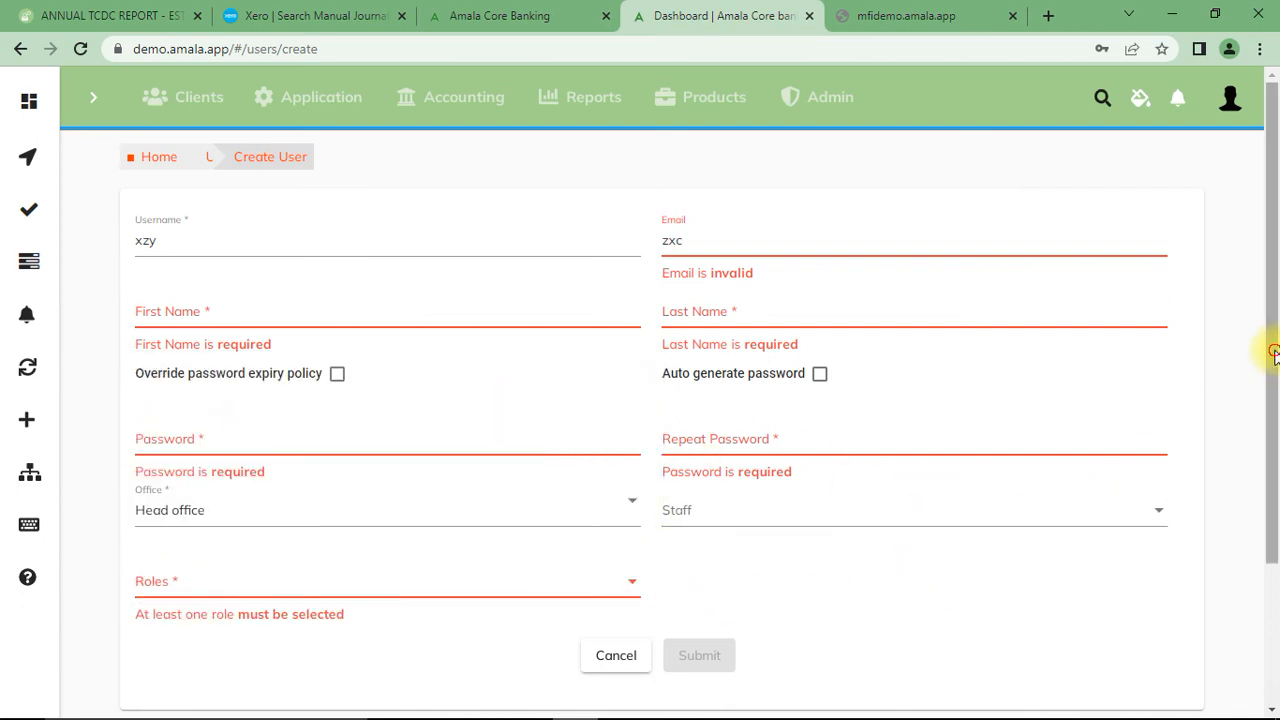
- Sign out of the current account and cancel the browser's sign-in prompt on the login page
drag(1273, 352, 1268, 157)
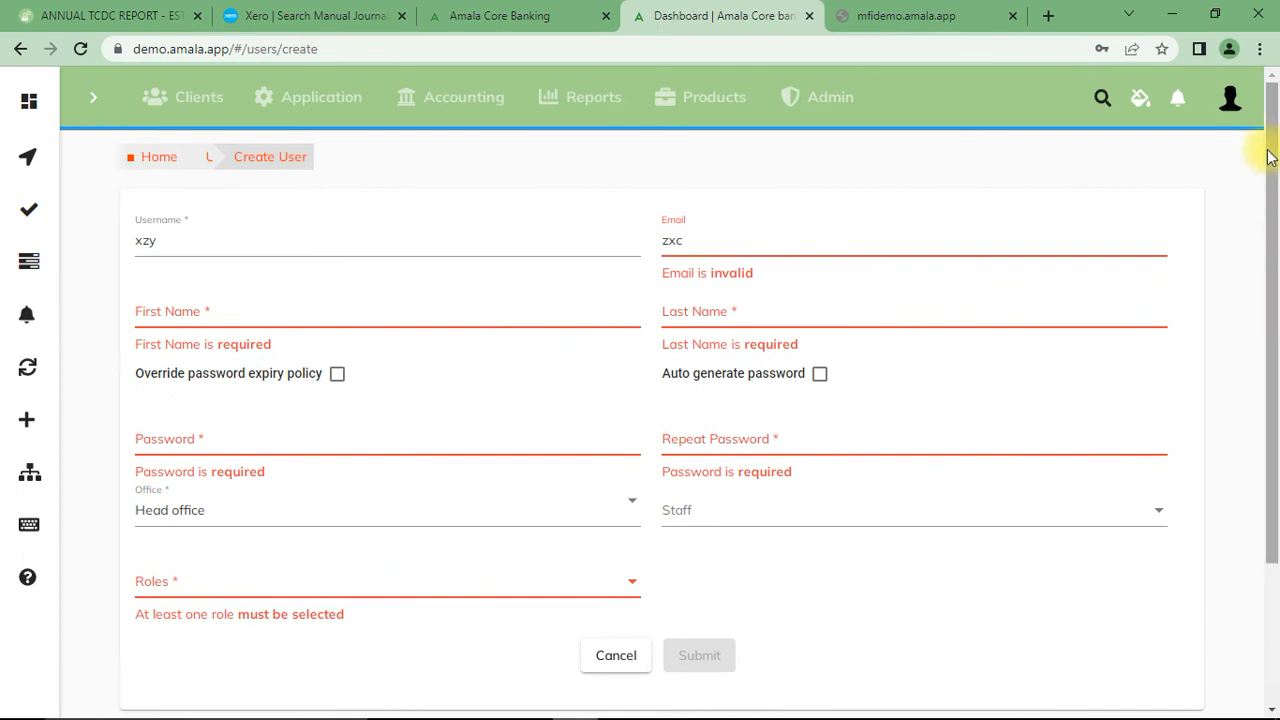
click(1230, 97)
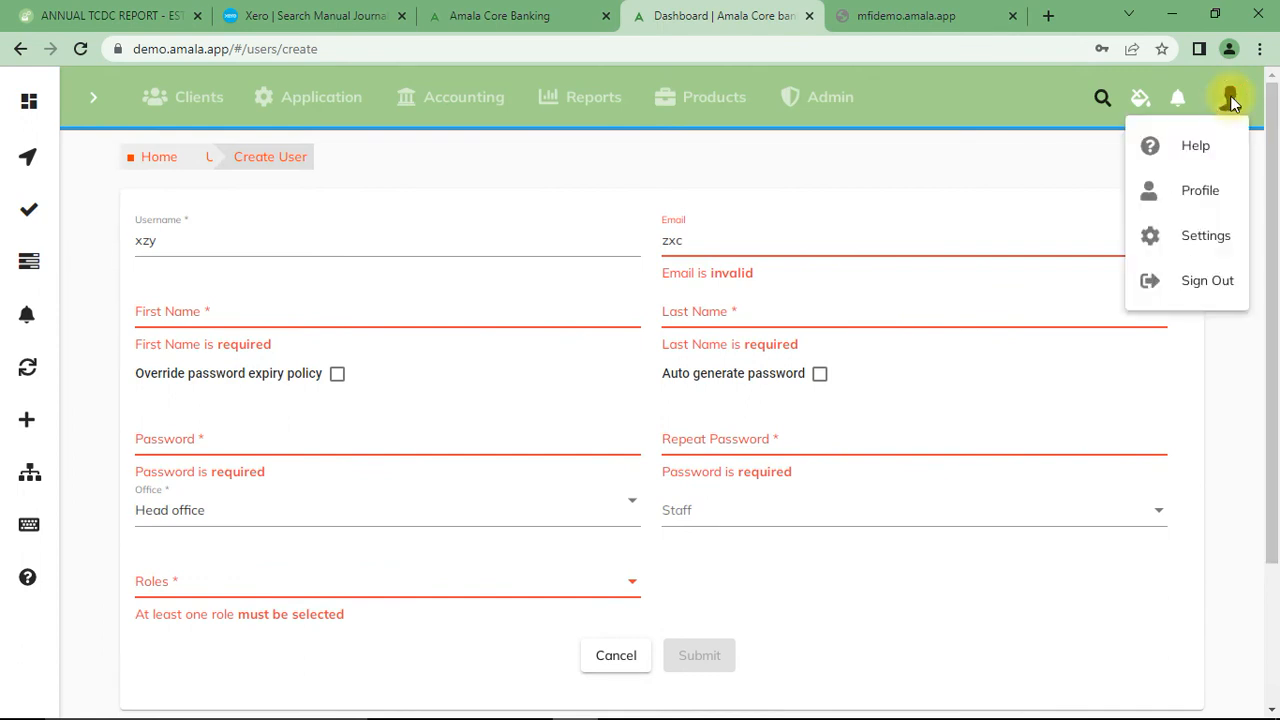
click(1190, 282)
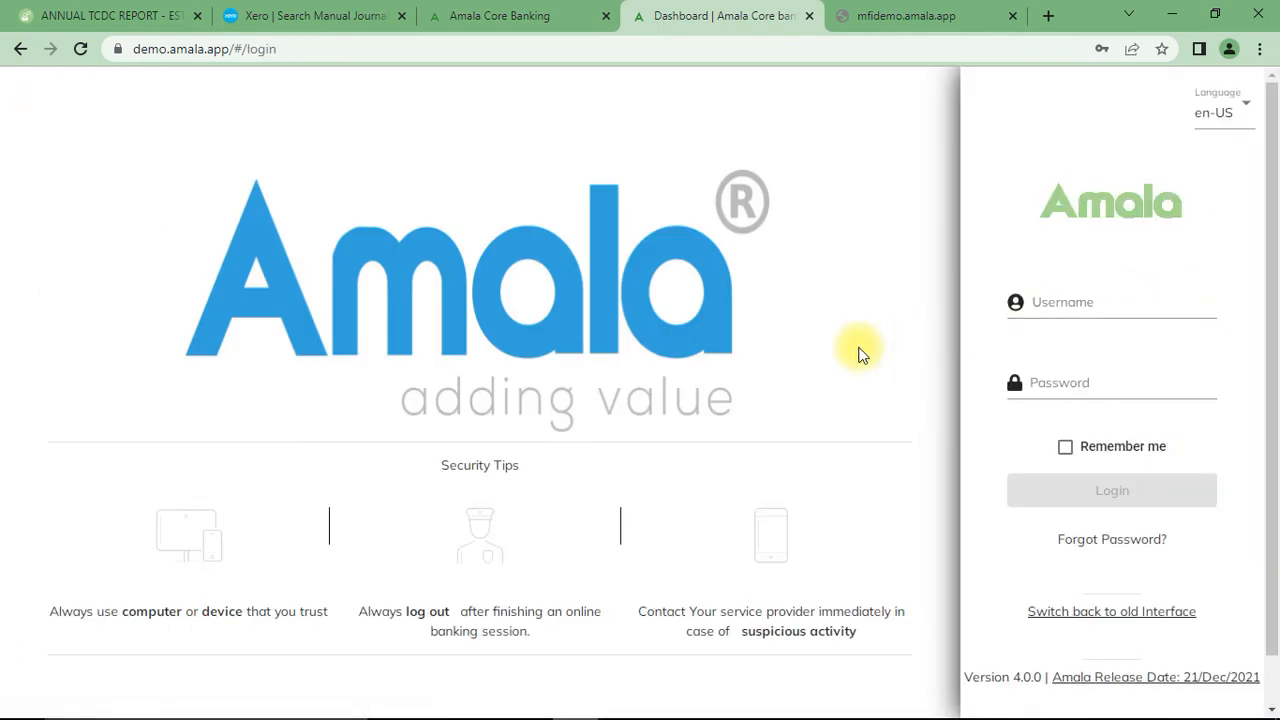
click(1077, 298)
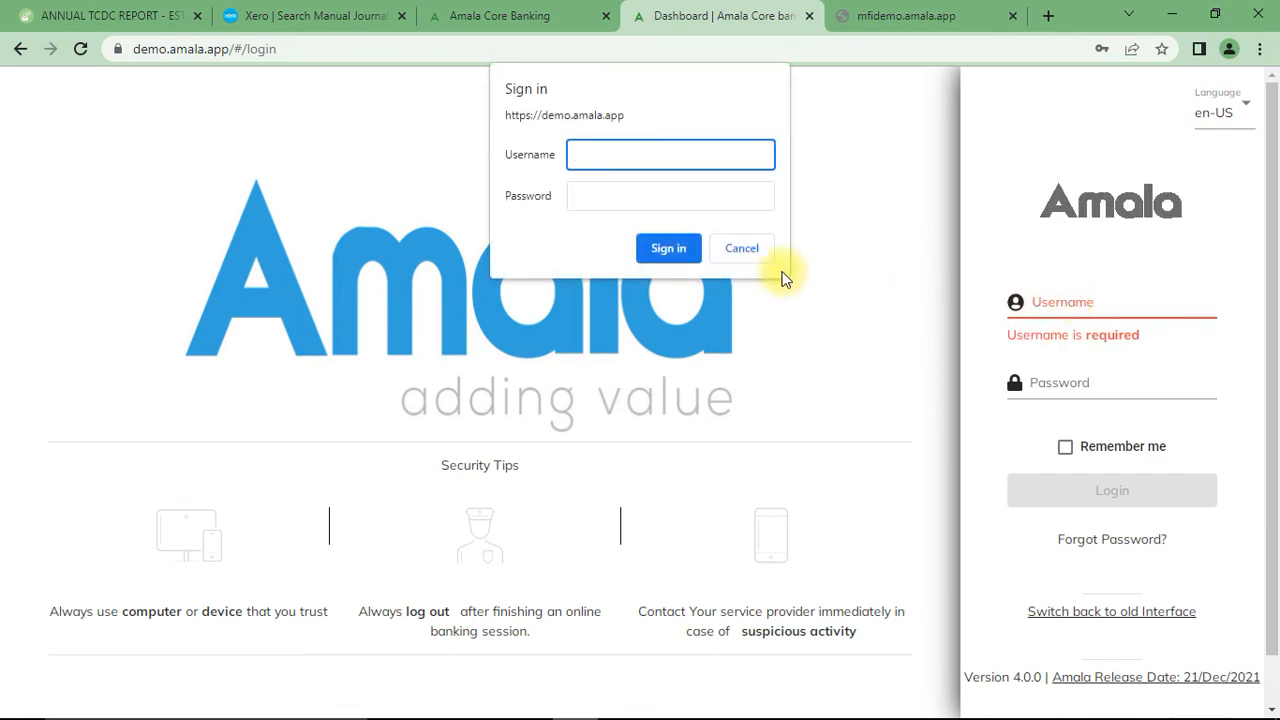
click(752, 255)
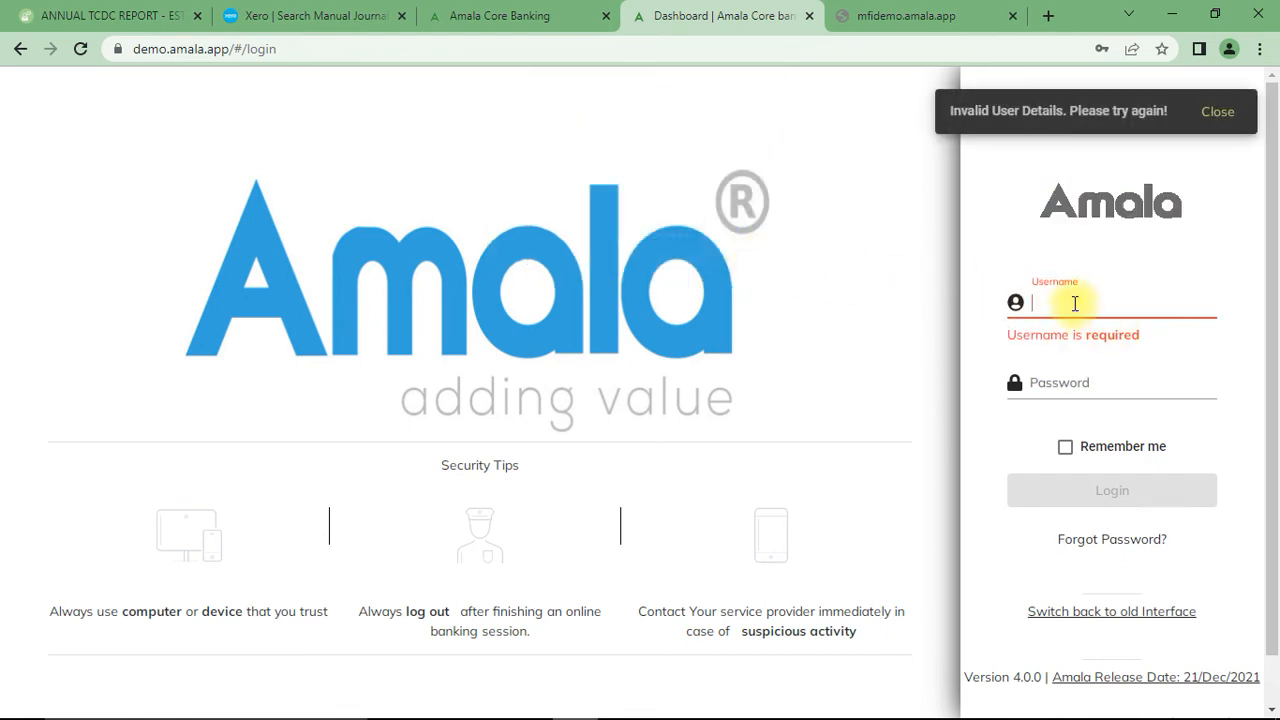